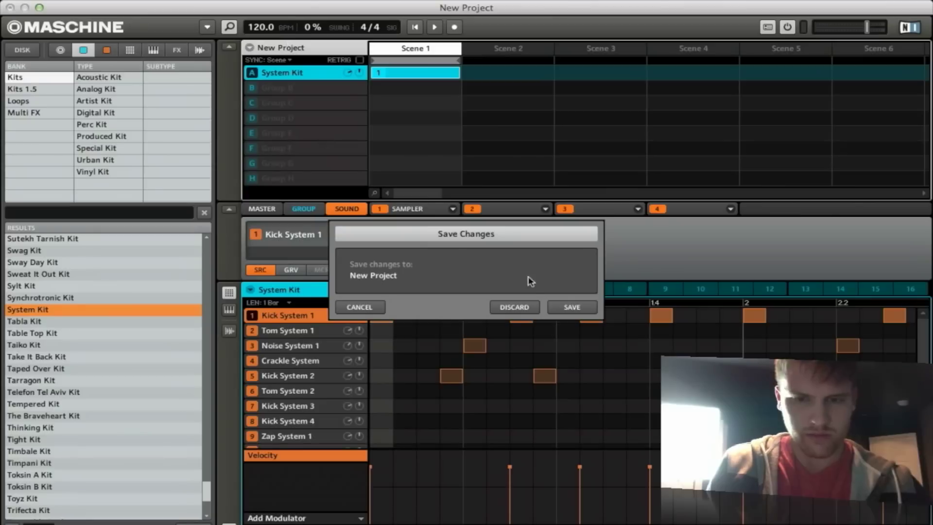
- Discard the unsaved changes so Maschine starts a fresh, empty project
click(513, 309)
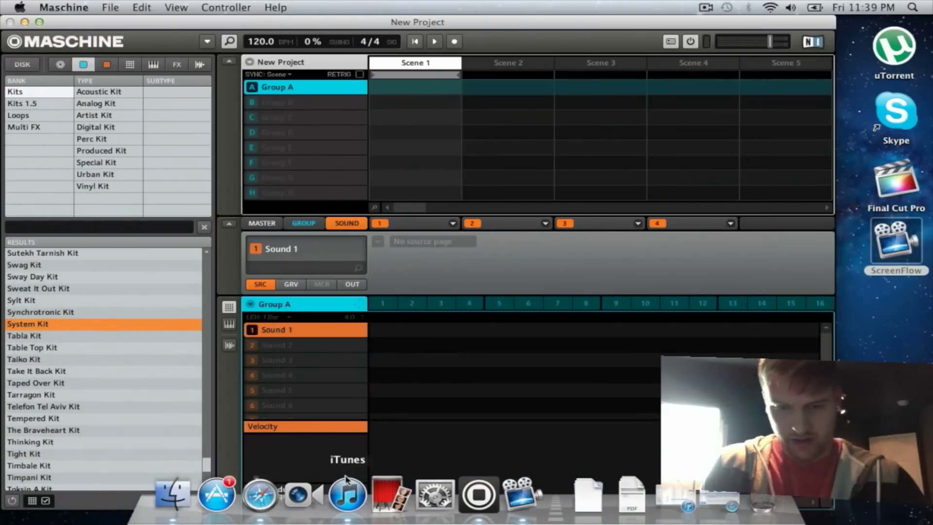
- Bring iTunes in front of Maschine and select Track 05 in the music library
click(346, 493)
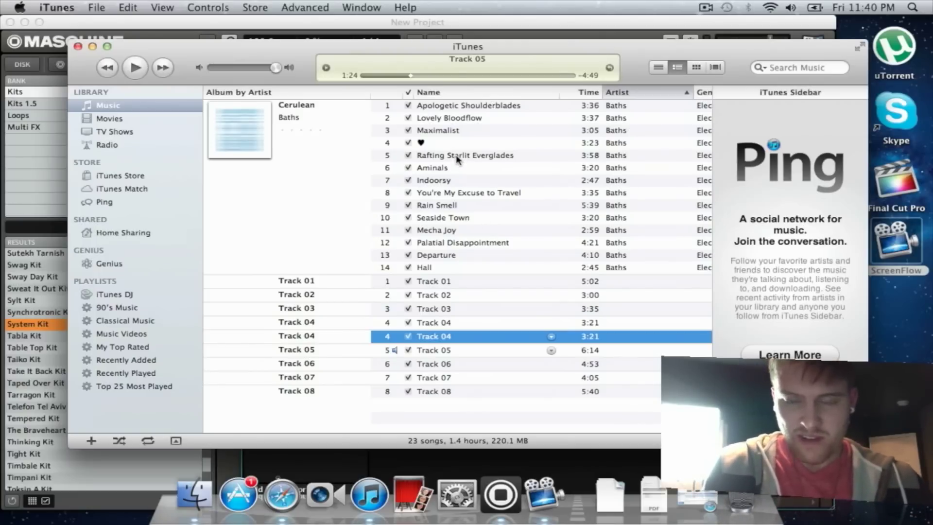
click(422, 368)
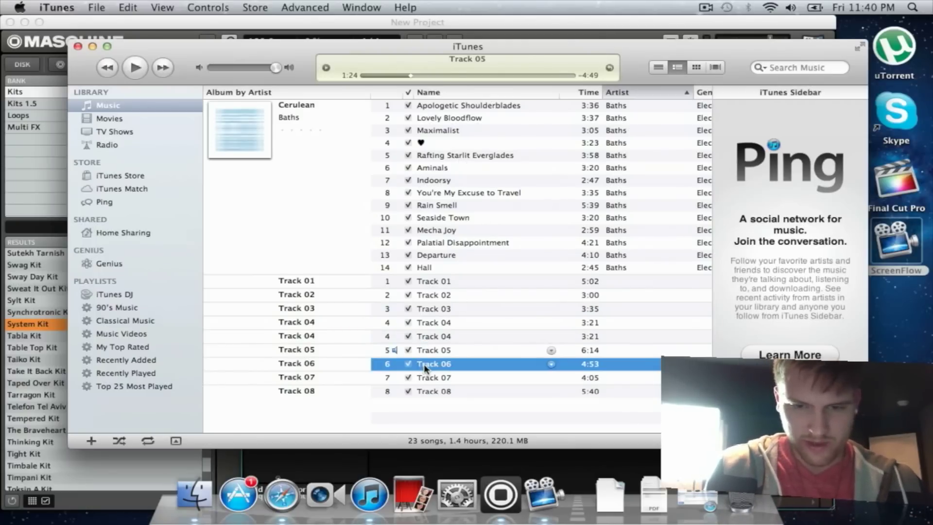
click(427, 350)
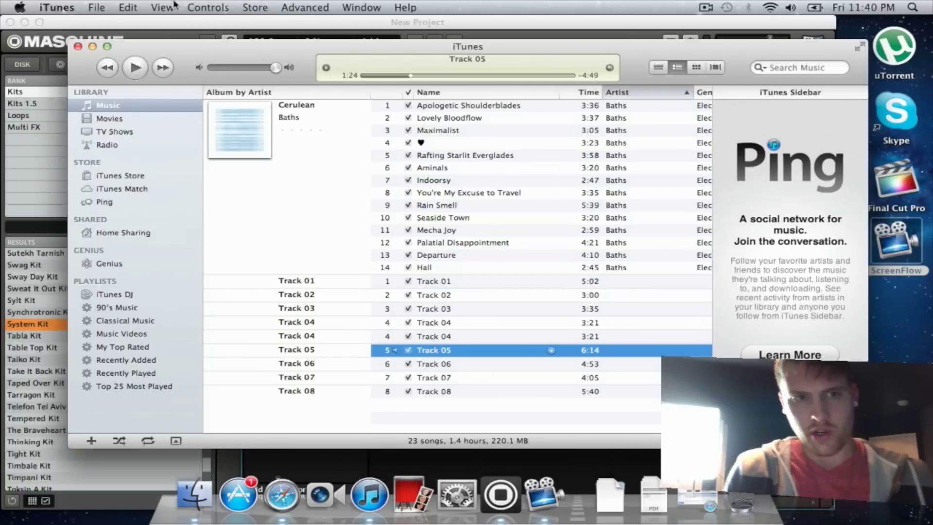
- Open iTunes Preferences and look through Advanced, Sharing and Playback before returning to General
click(71, 8)
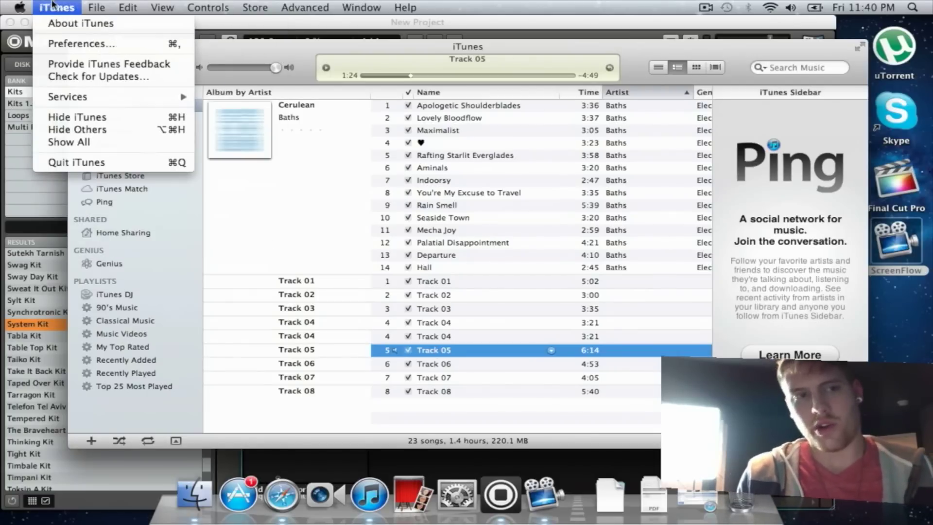
click(77, 44)
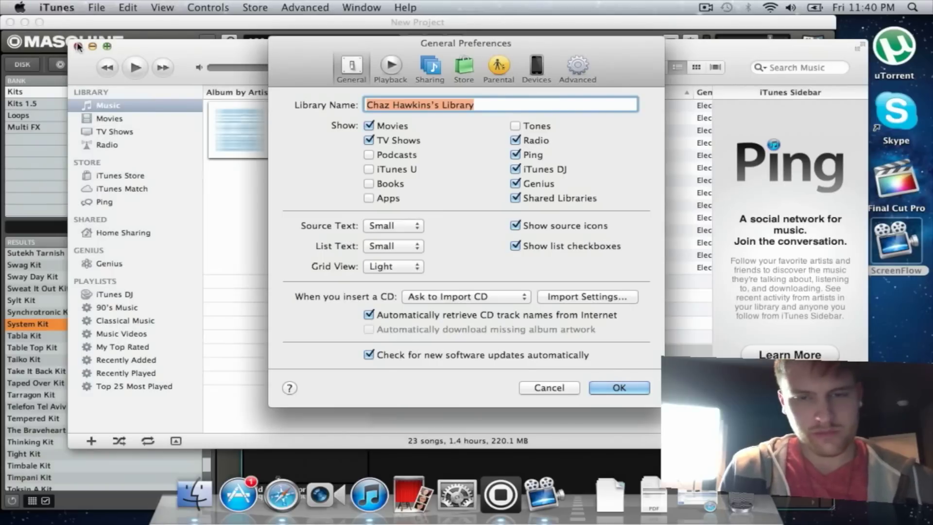
click(573, 68)
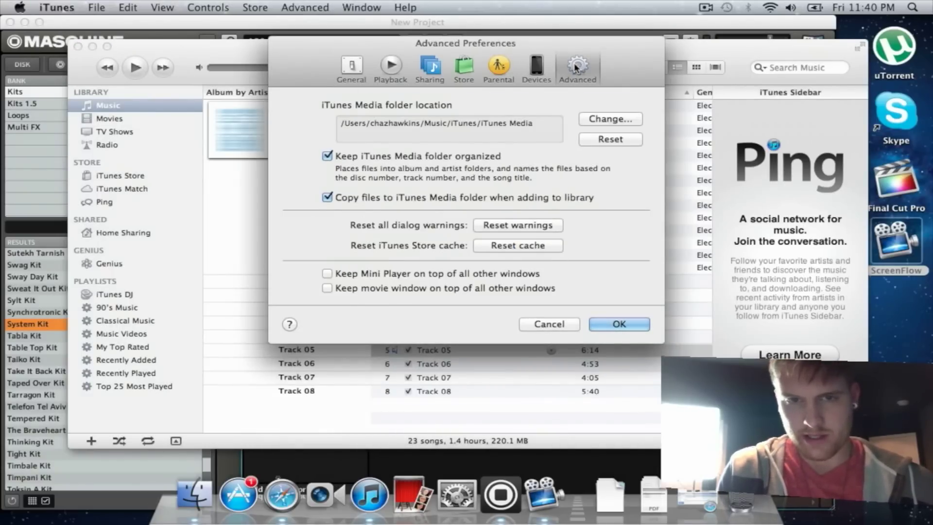
click(430, 66)
click(390, 66)
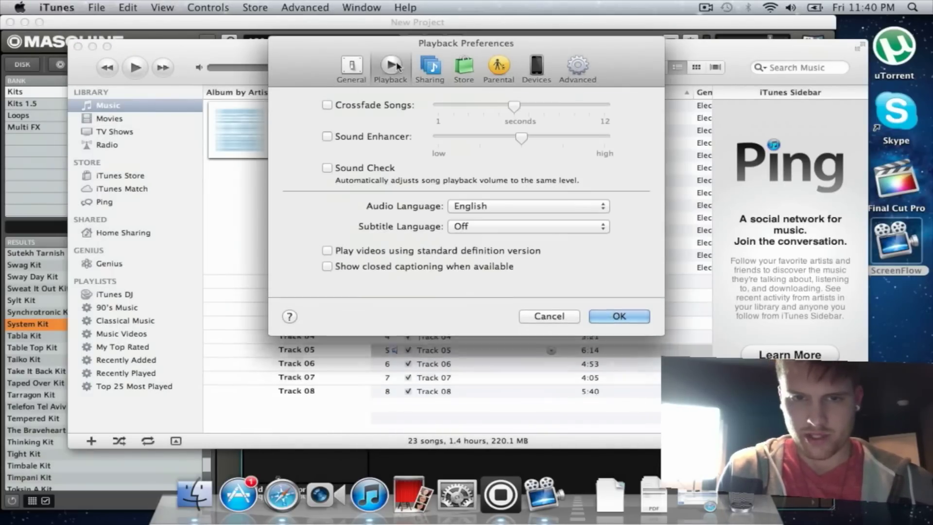
click(346, 67)
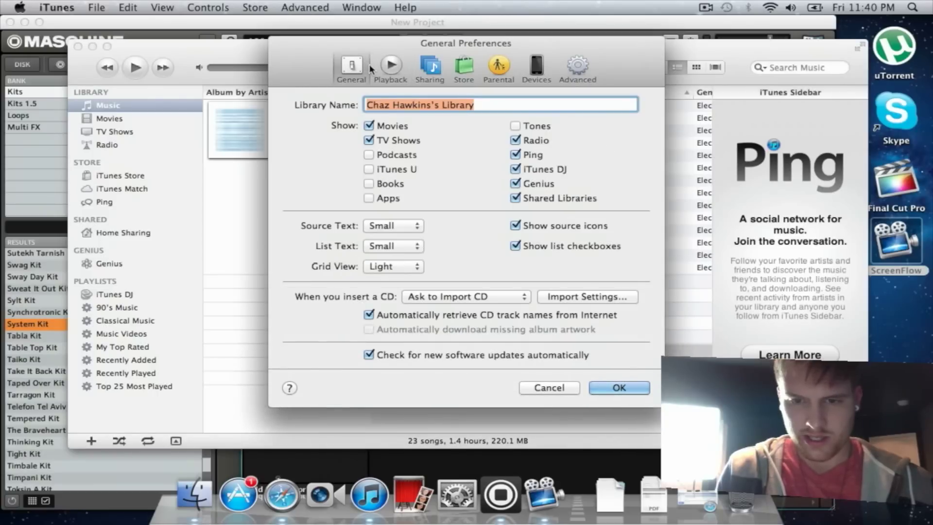
- Set Import Settings to use the WAV Encoder and confirm
click(564, 303)
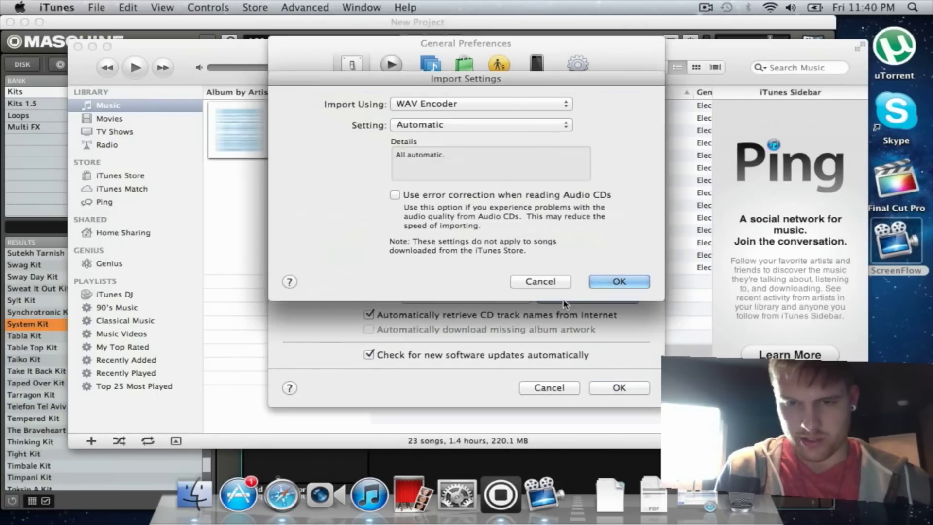
click(519, 103)
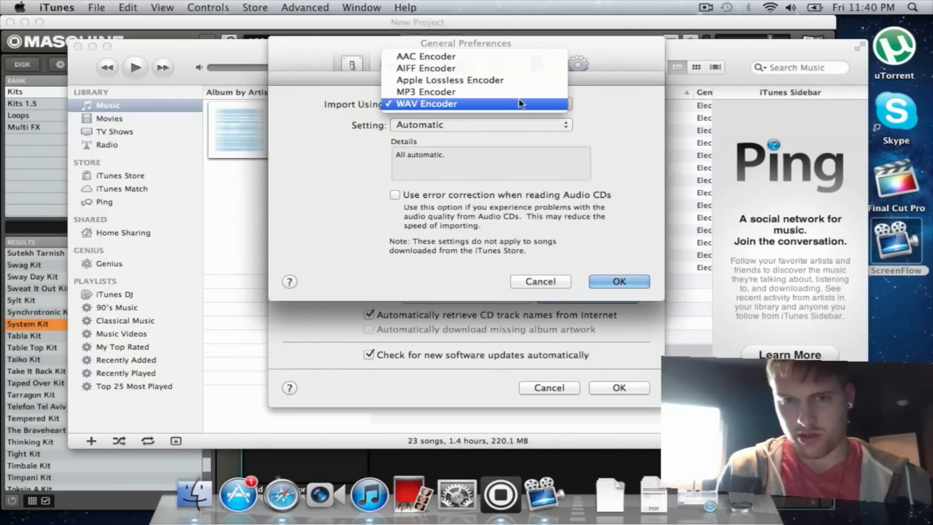
click(490, 105)
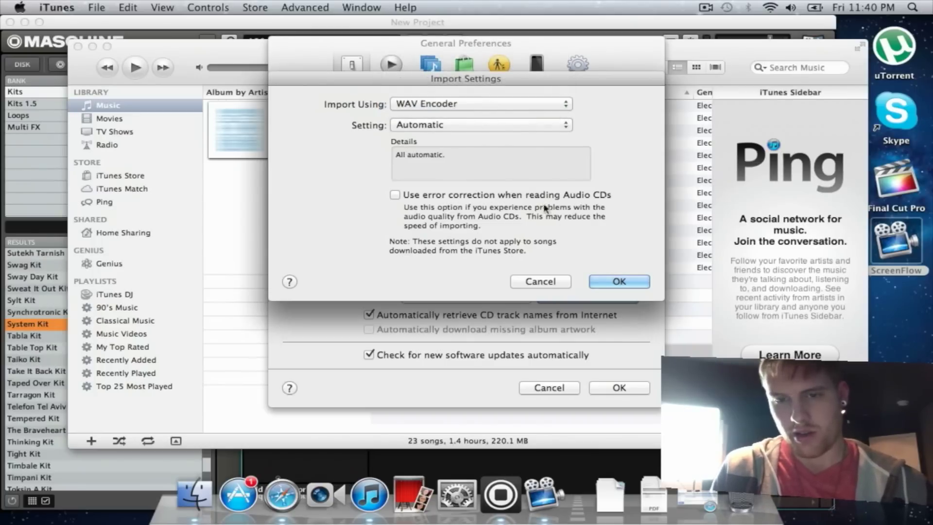
click(605, 281)
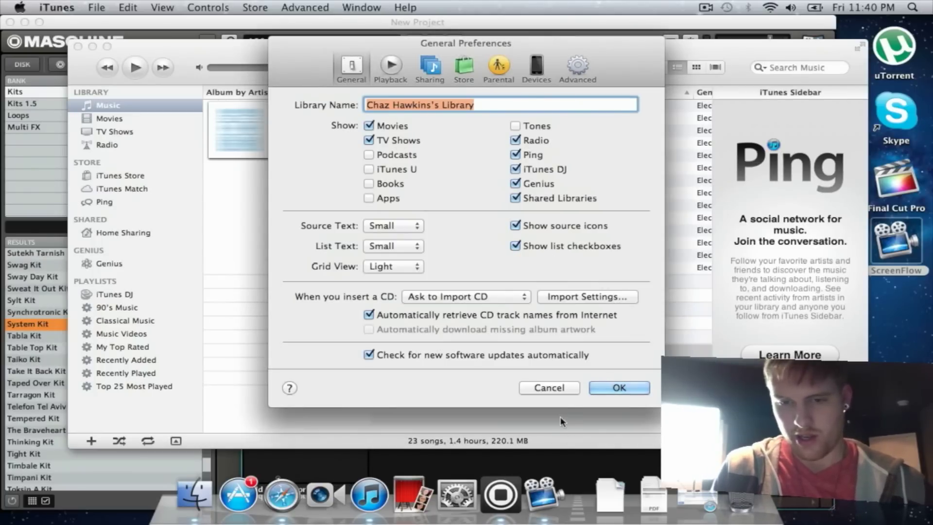
key(Return)
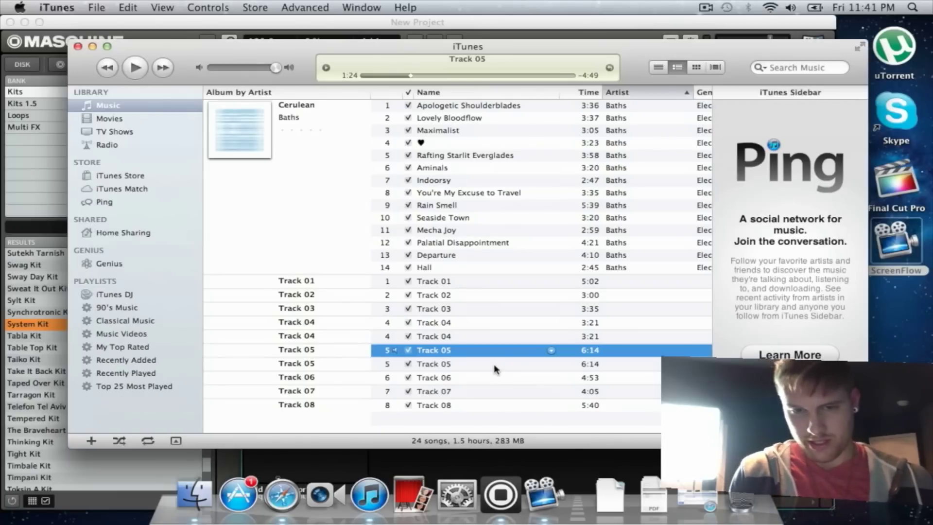
- Select the new WAV copy of Track 05, then return to Maschine
click(494, 364)
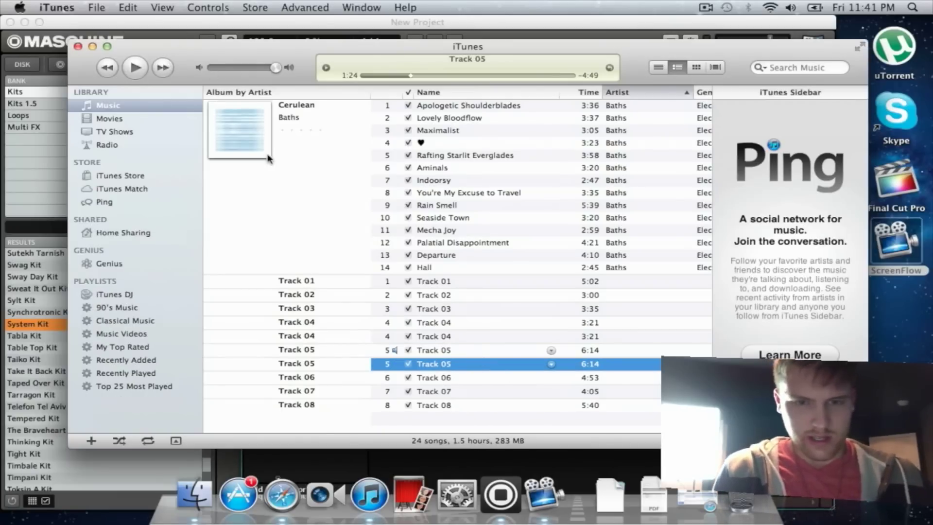
click(141, 33)
- Make Maschine fill the screen and open the Music folder in a Finder window
click(169, 7)
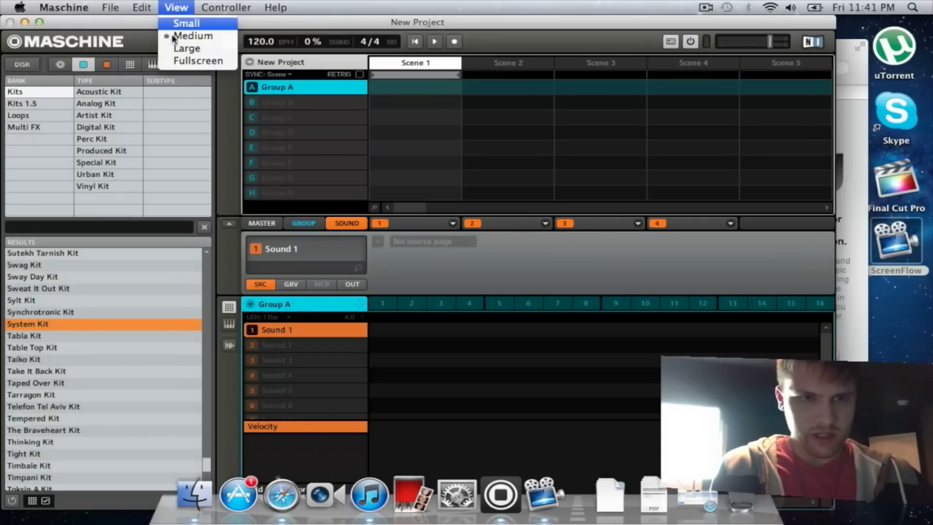
click(180, 62)
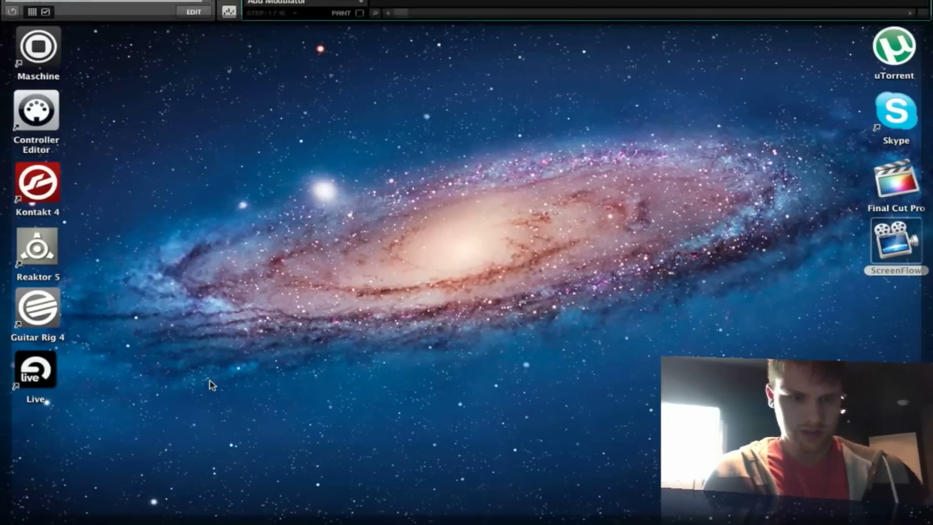
click(195, 496)
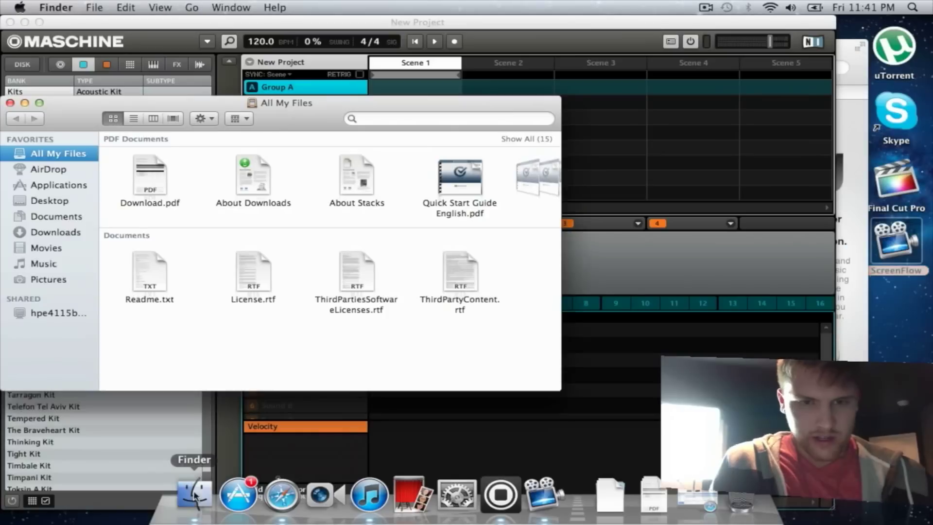
click(46, 264)
- Navigate to iTunes > iTunes Media > Music > Unknown Artist > Unknown Album
double_click(159, 170)
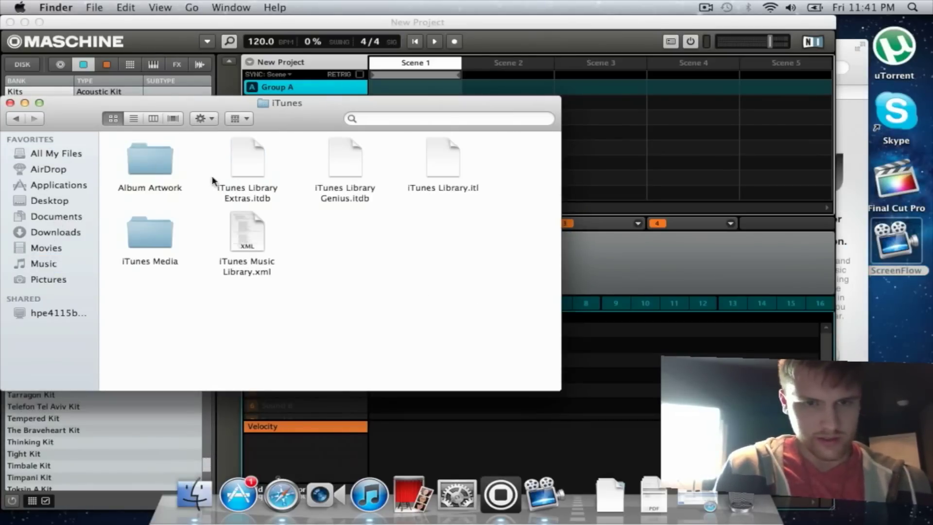
double_click(138, 231)
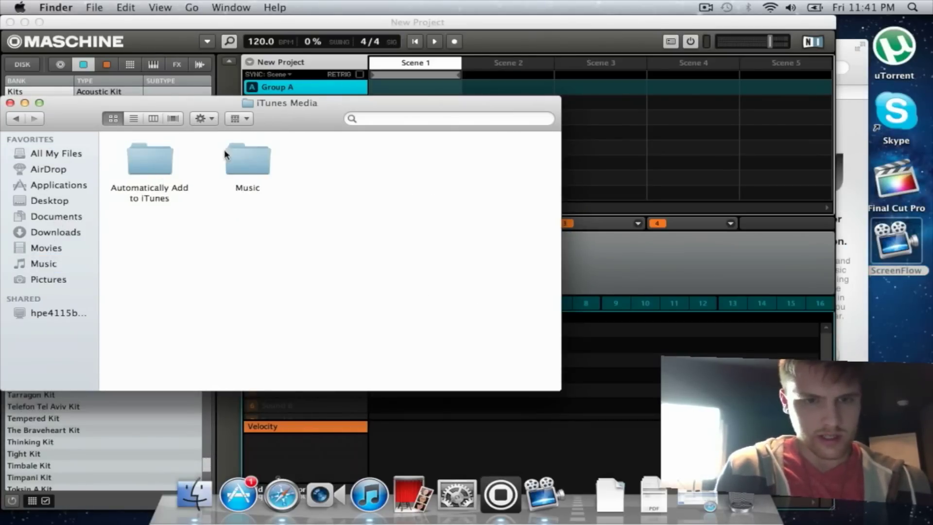
double_click(245, 161)
double_click(242, 166)
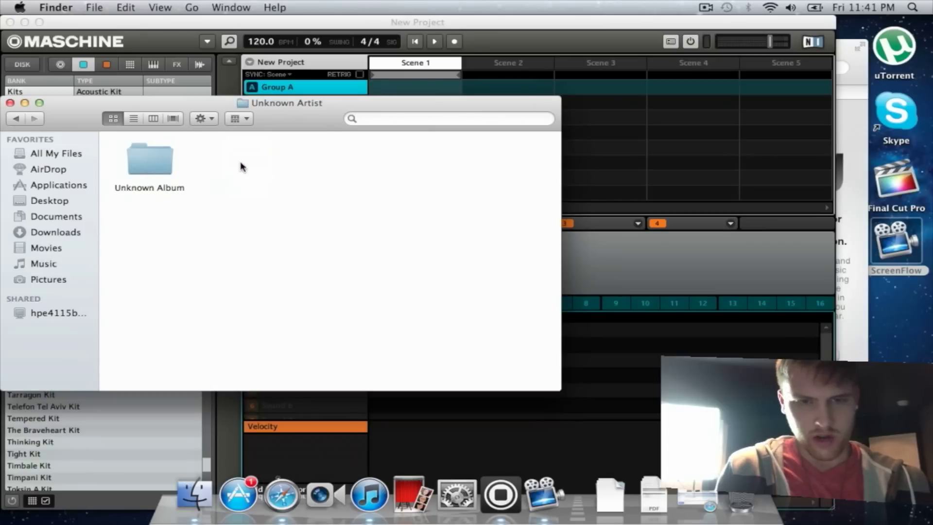
double_click(151, 161)
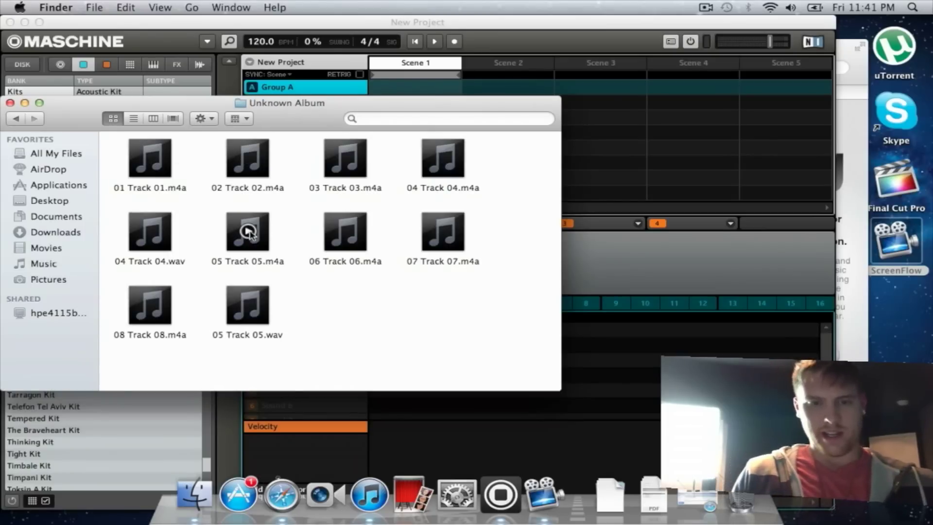
- Drag 05 Track 05.wav from Finder onto Maschine's first sound slot
click(248, 305)
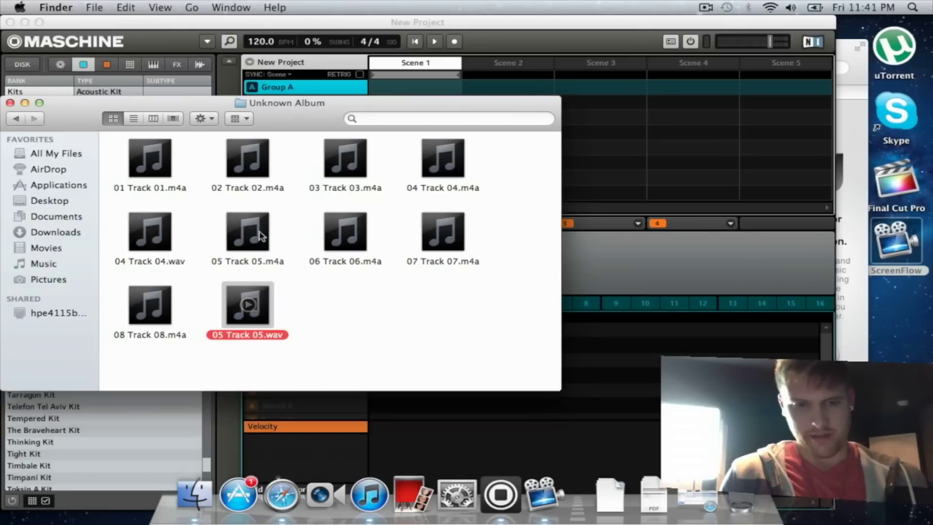
drag(260, 107, 695, 78)
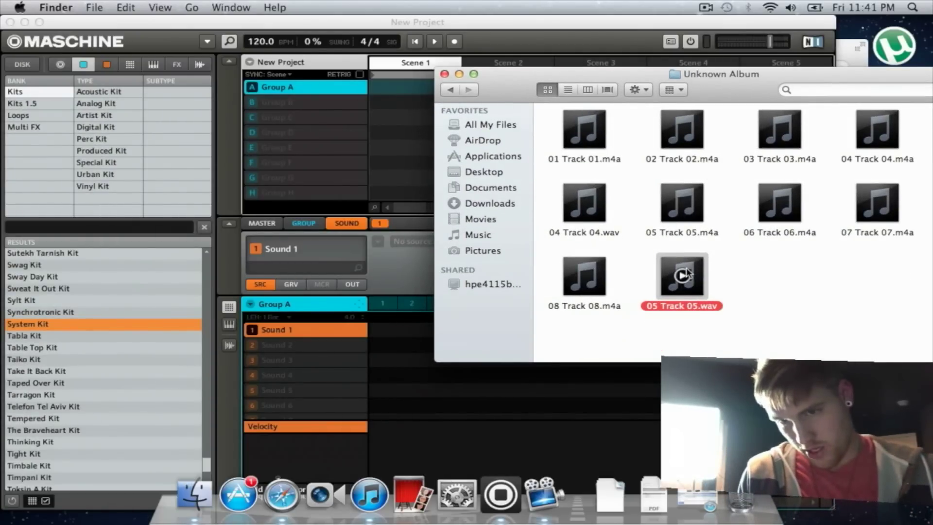
drag(682, 270, 314, 335)
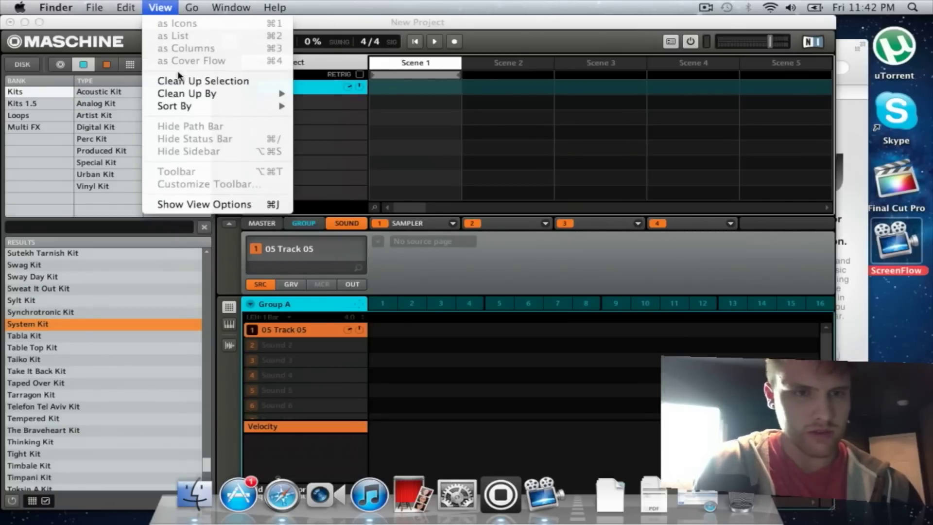
- Switch Maschine to fullscreen and start renaming the 05 Track 05 sound
click(311, 63)
click(176, 7)
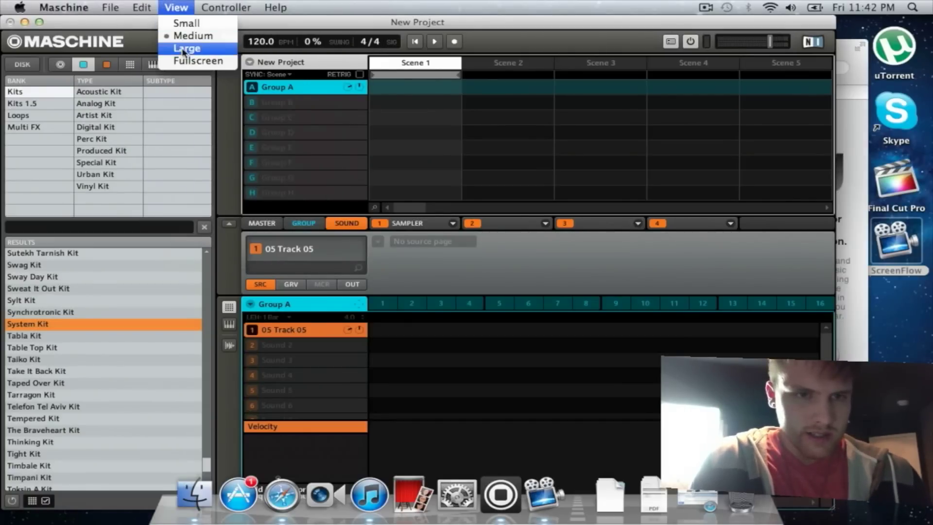
click(197, 60)
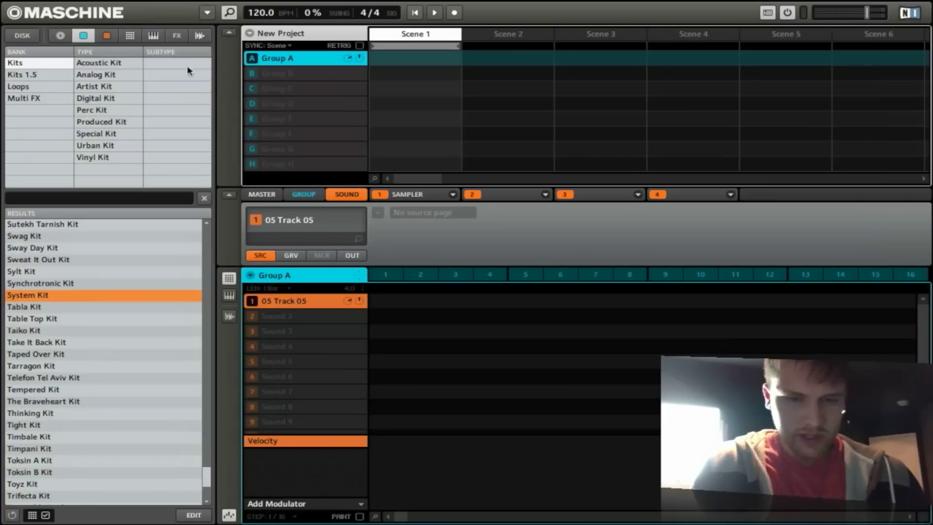
double_click(311, 301)
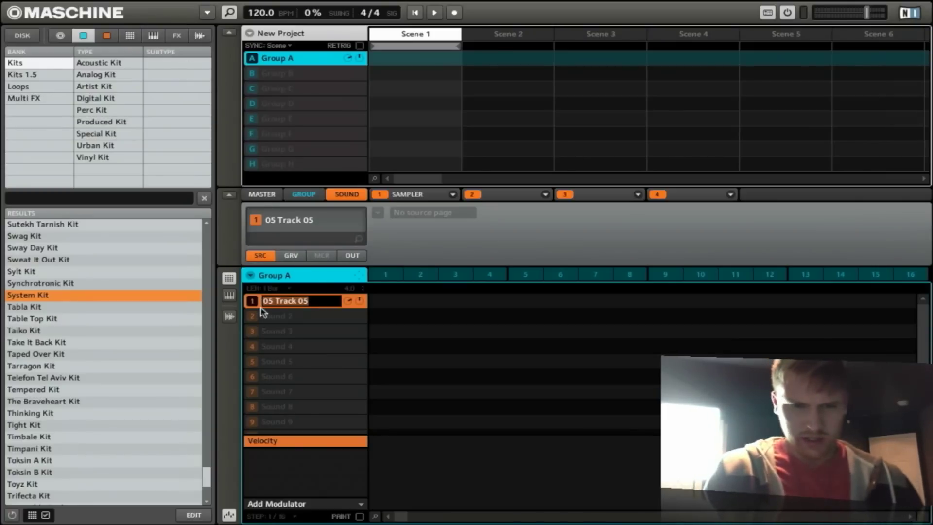
- Open the Sampler for 05 Track 05 and show its Slice page split into 16 slices
click(228, 316)
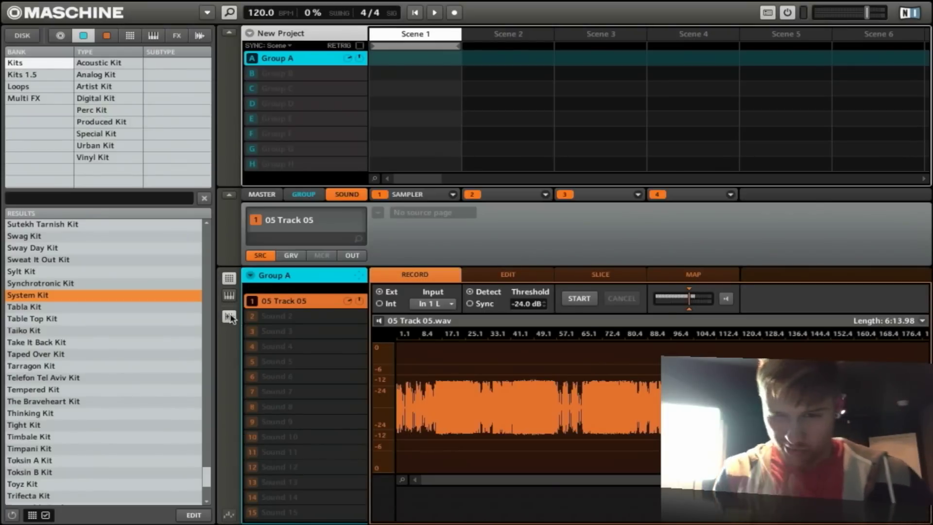
click(588, 275)
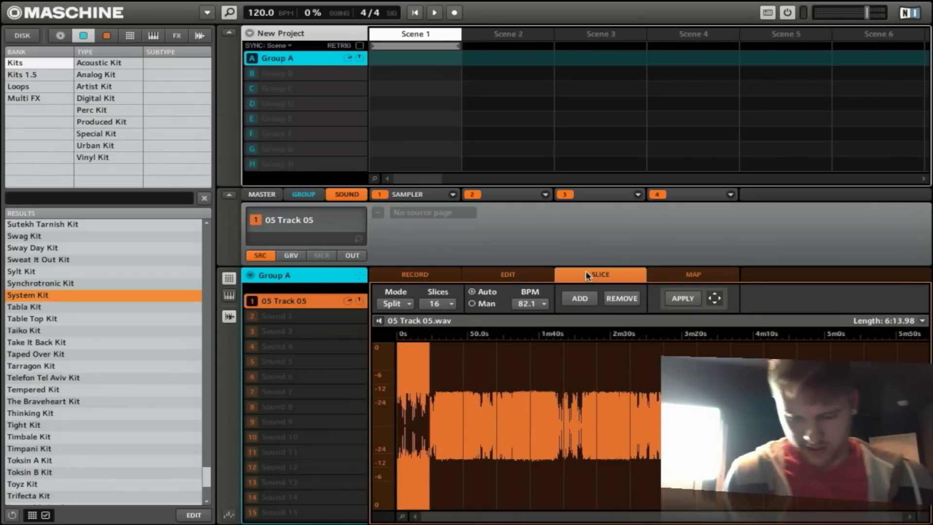